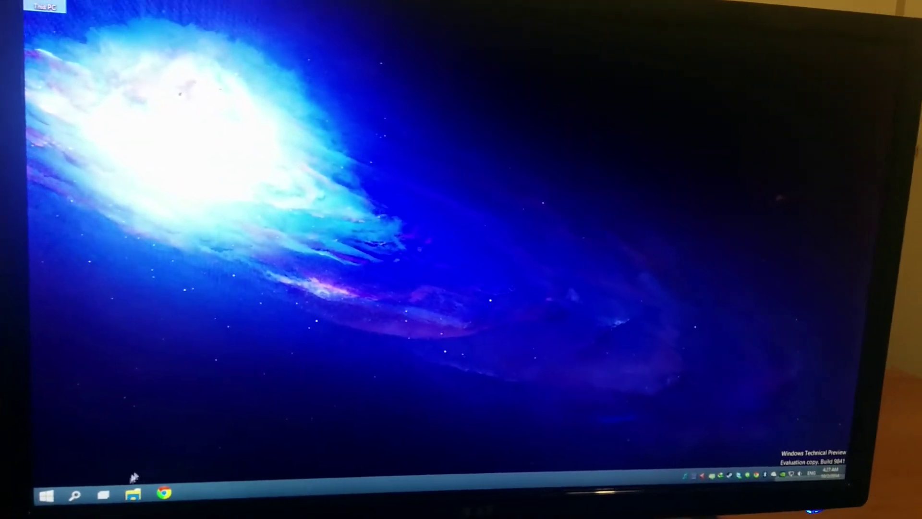
# Open a File Explorer window from its taskbar button
pyautogui.click(131, 492)
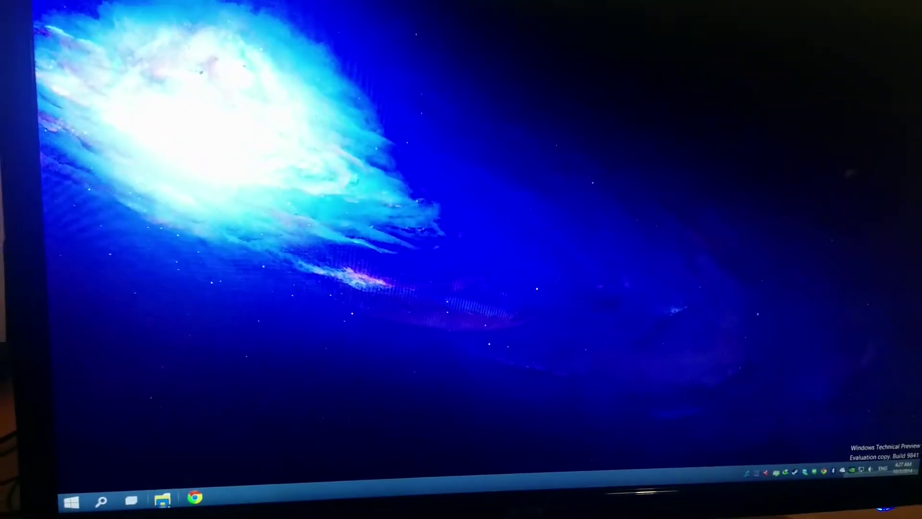
# Leave task view, refresh the desktop, and open then close TeamViewer from the tray
pyautogui.click(105, 491)
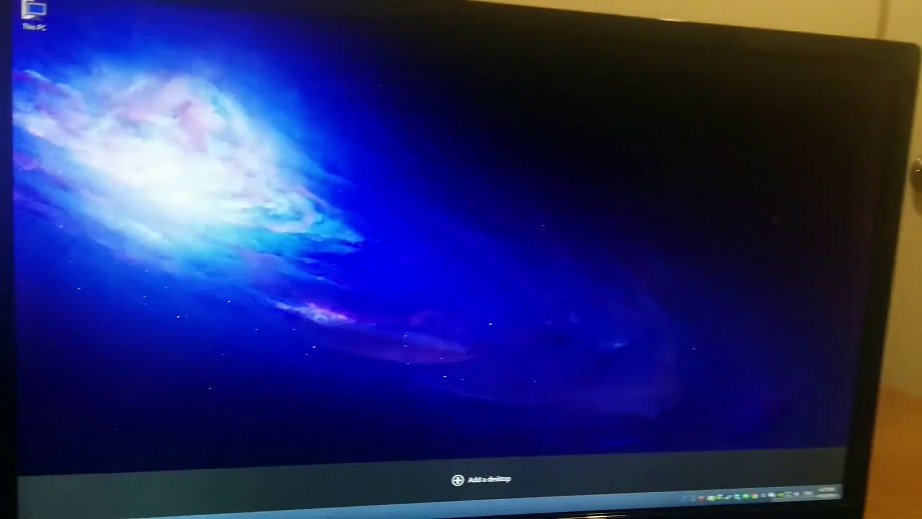
pyautogui.click(354, 260)
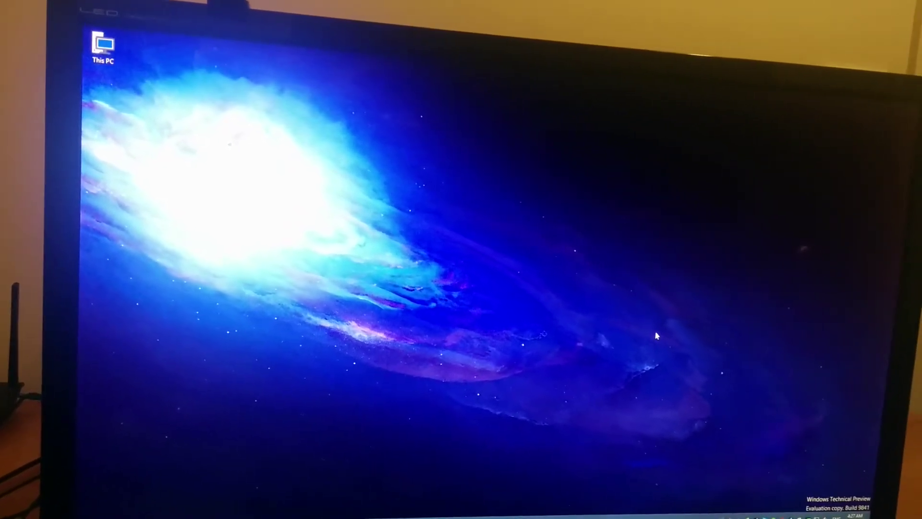
pyautogui.rightClick(614, 267)
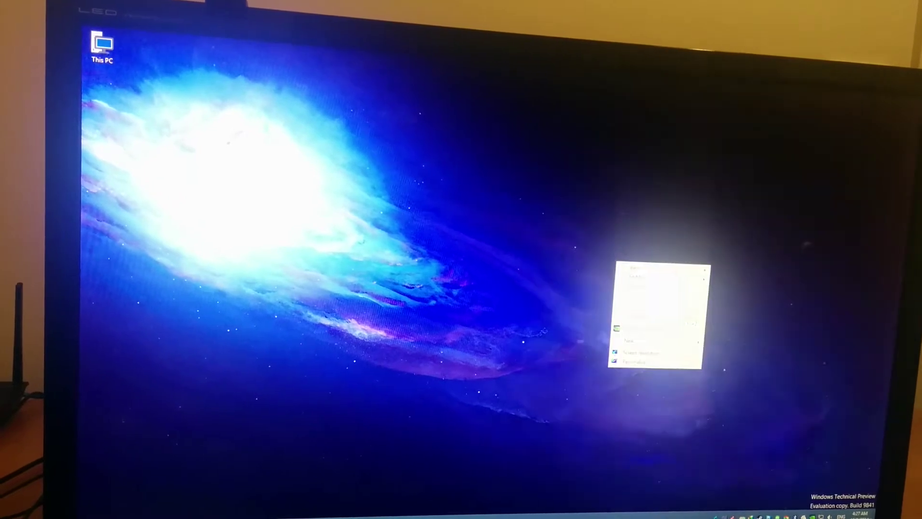
pyautogui.click(626, 288)
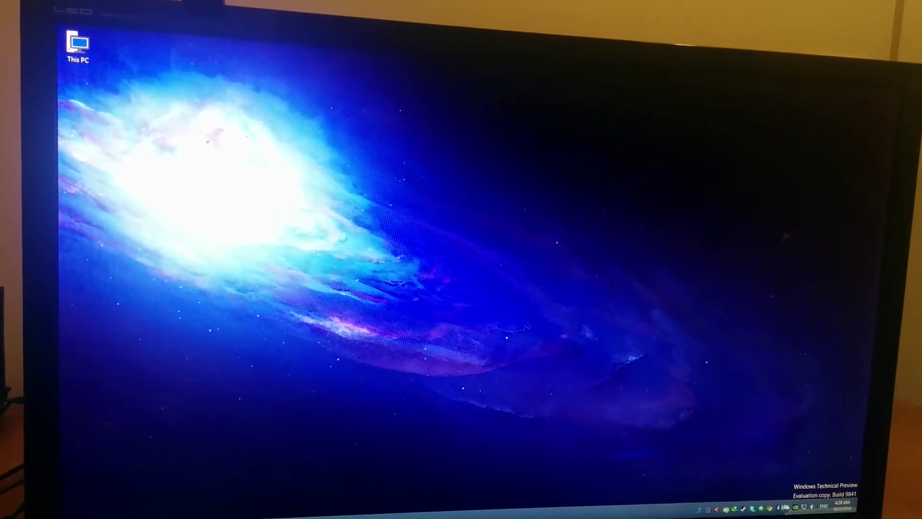
pyautogui.click(753, 511)
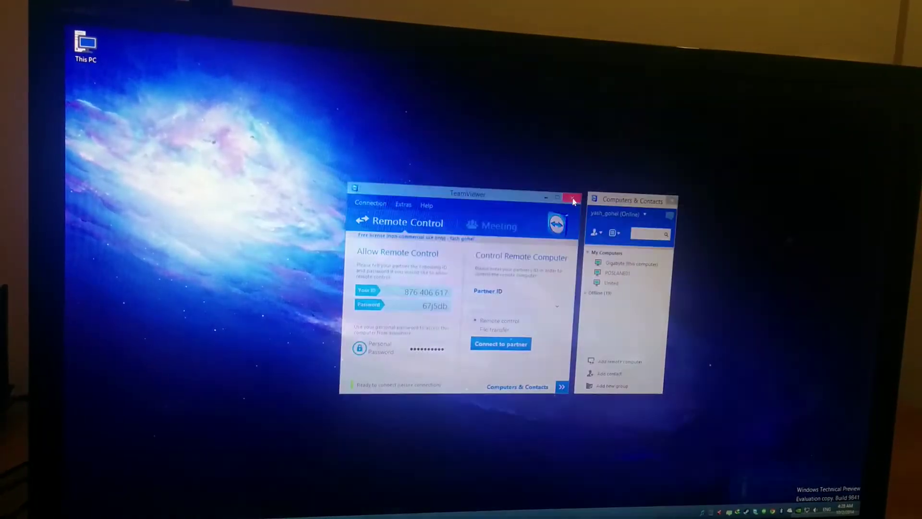
pyautogui.click(573, 197)
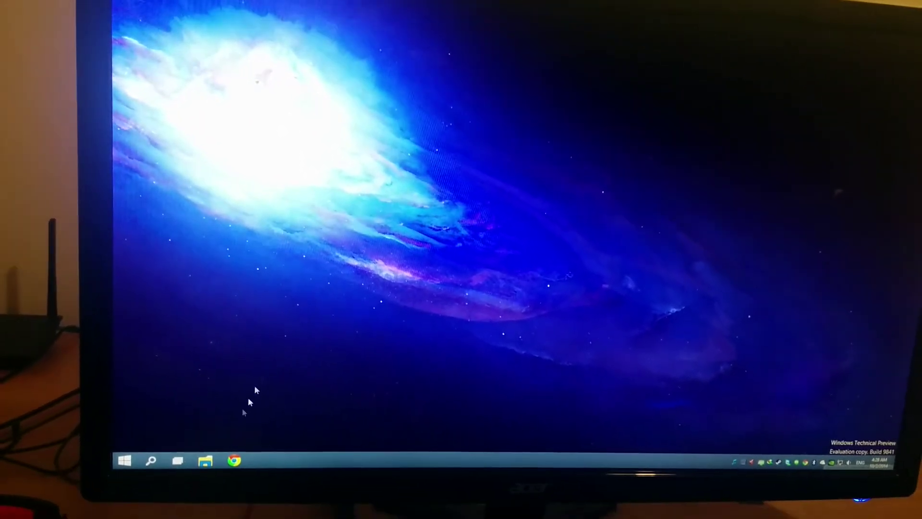
# Open the News app from its Start menu tile
pyautogui.click(134, 460)
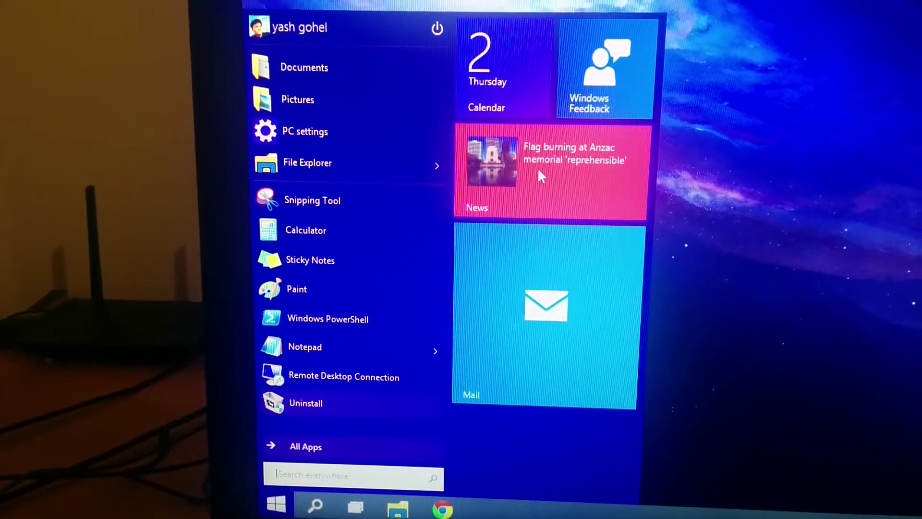
pyautogui.moveTo(538, 170)
pyautogui.mouseDown()
pyautogui.moveTo(542, 238)
pyautogui.moveTo(539, 181)
pyautogui.mouseUp()
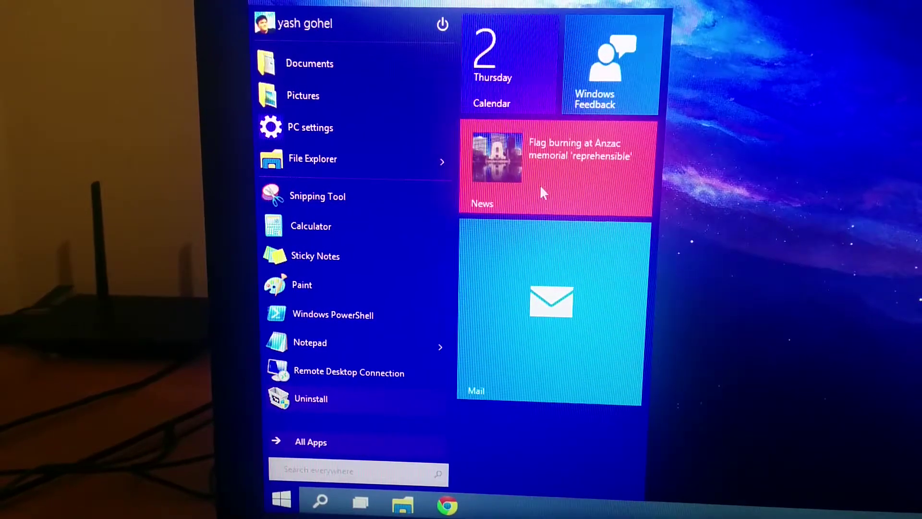
pyautogui.click(541, 191)
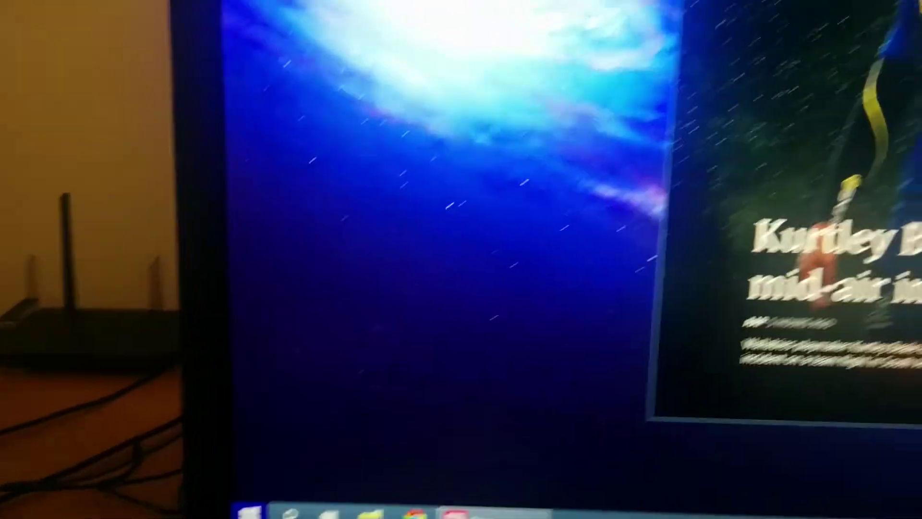
# Return to the desktop and reopen the Start menu
pyautogui.press('super')
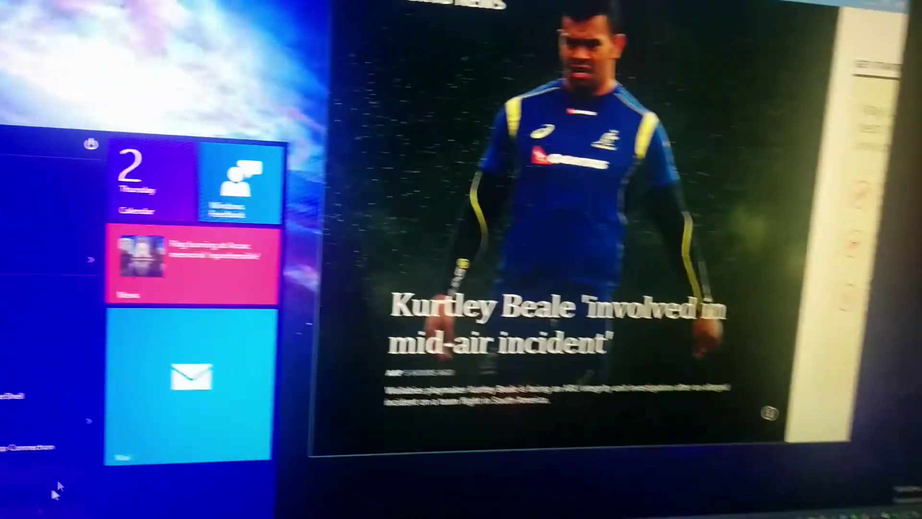
pyautogui.press('super')
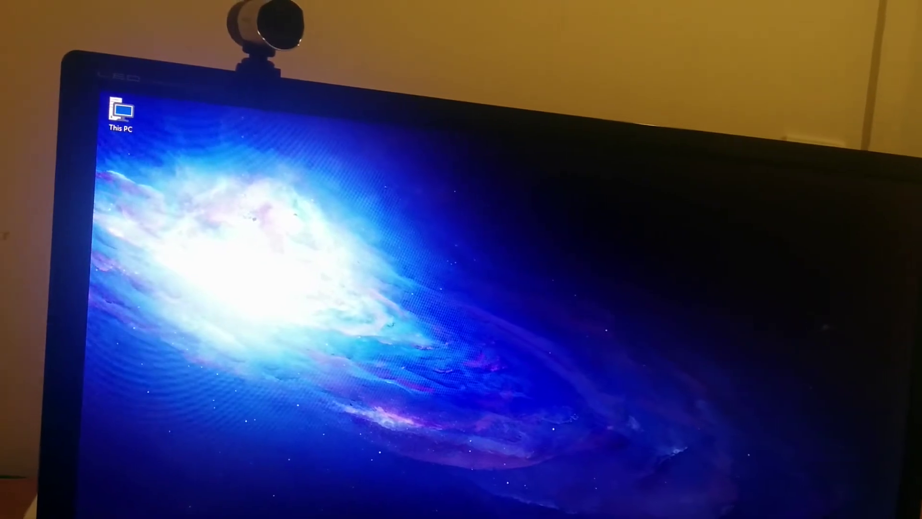
pyautogui.press('super')
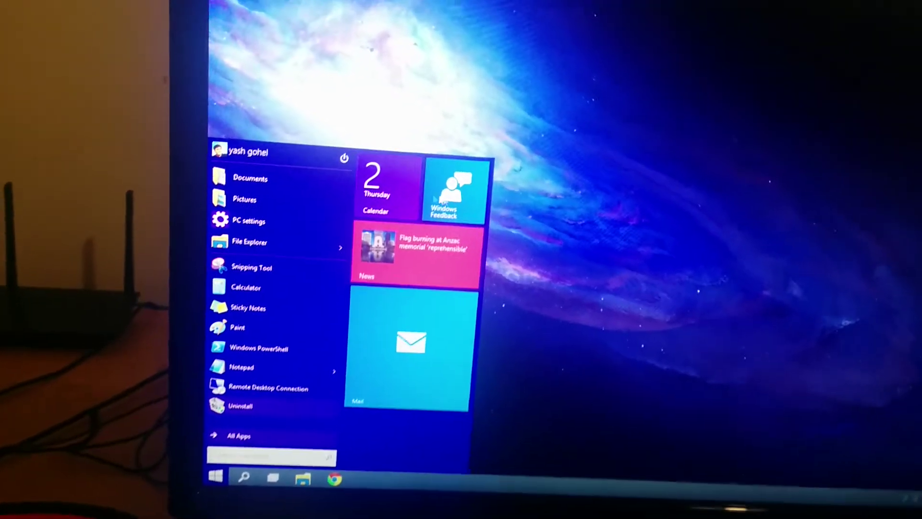
# Launch Windows Feedback from its Start tile, then close it with Alt+F4
pyautogui.click(485, 184)
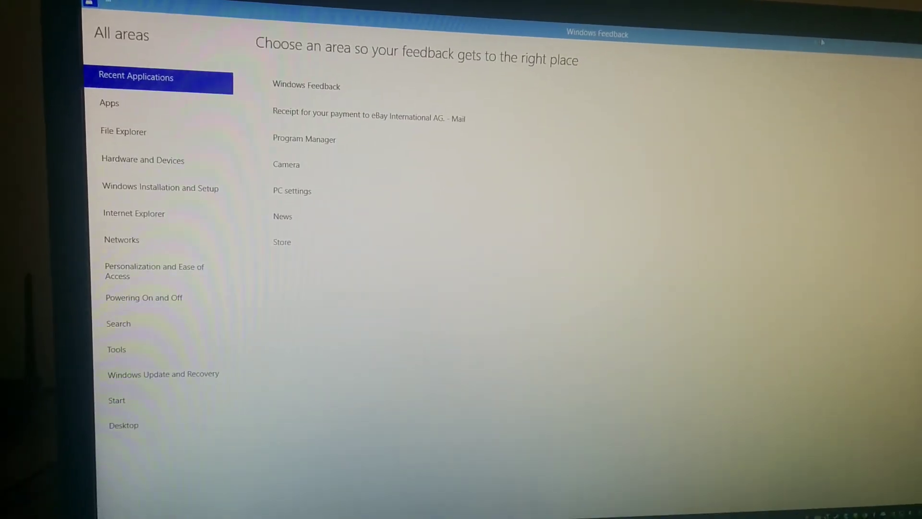
pyautogui.hotkey('alt', 'F4')
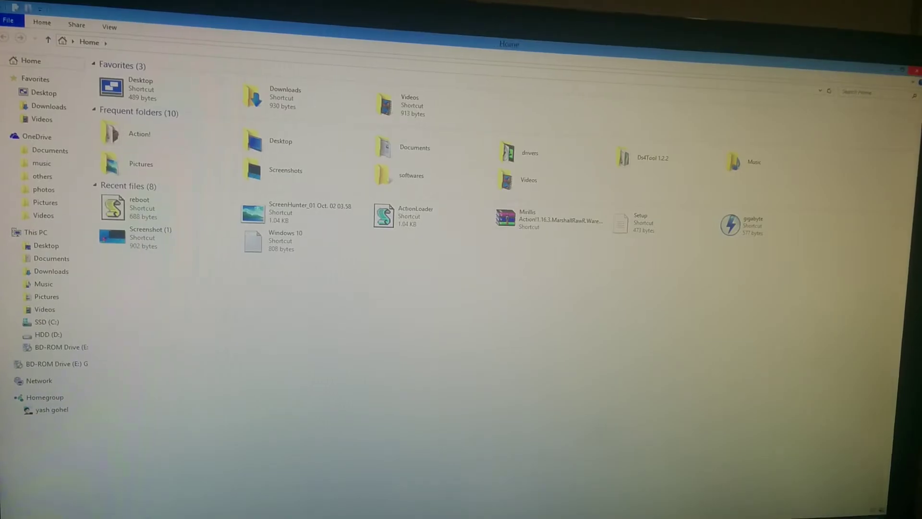
# Snap the Home window to the left half and Screenshots to the right
pyautogui.press('super+Tab')
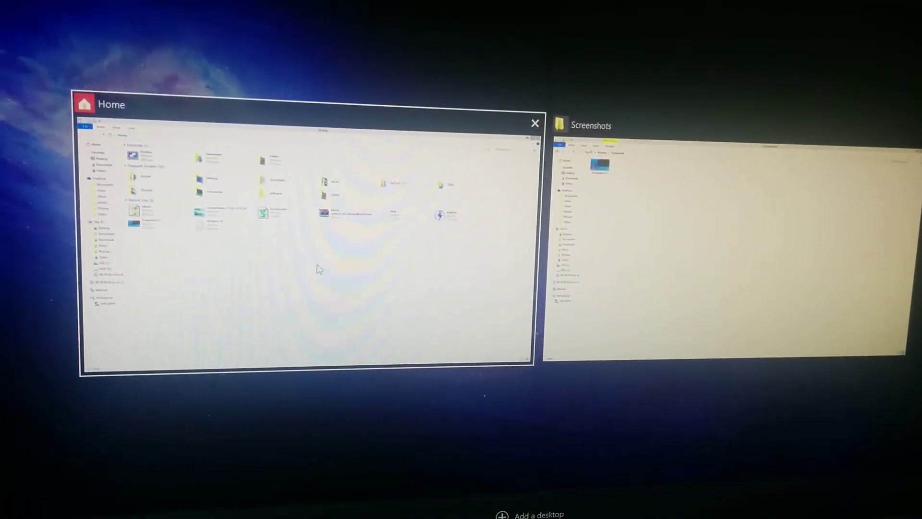
pyautogui.click(317, 269)
pyautogui.press('super+Left')
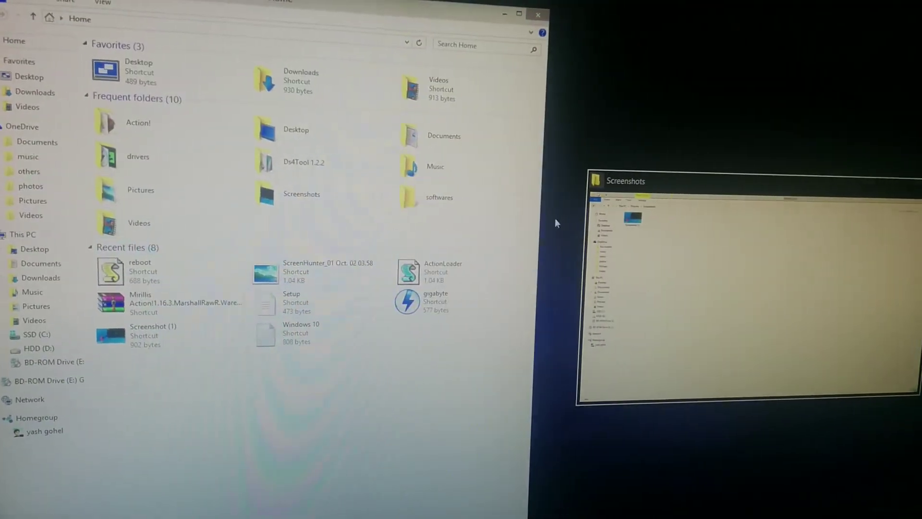
pyautogui.click(637, 292)
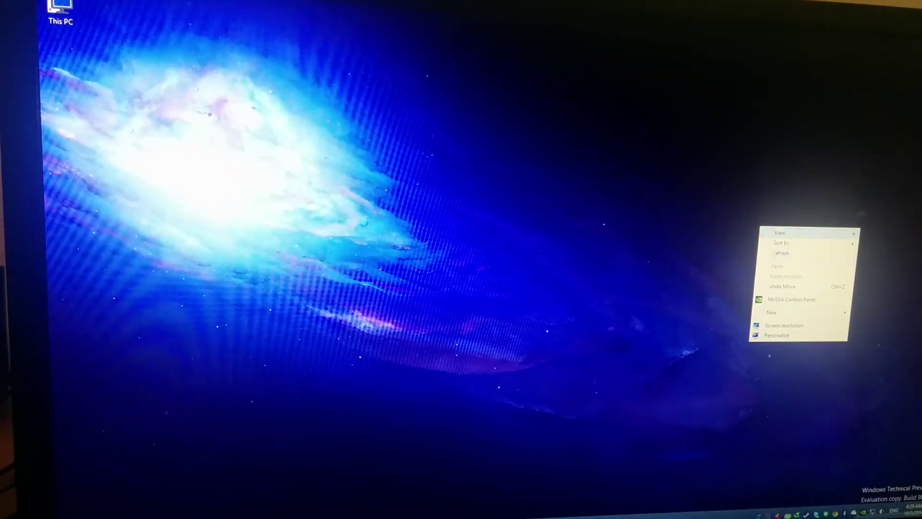
pyautogui.rightClick(852, 514)
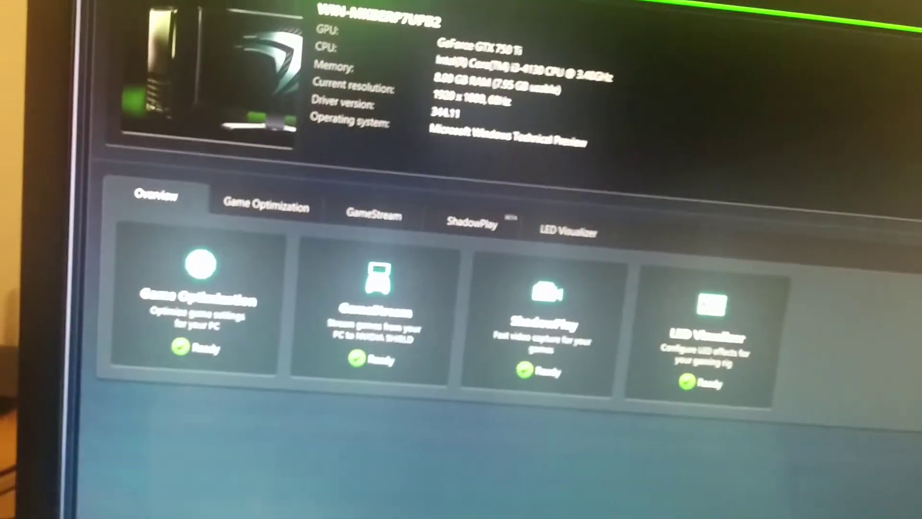
pyautogui.hotkey('alt', 'F4')
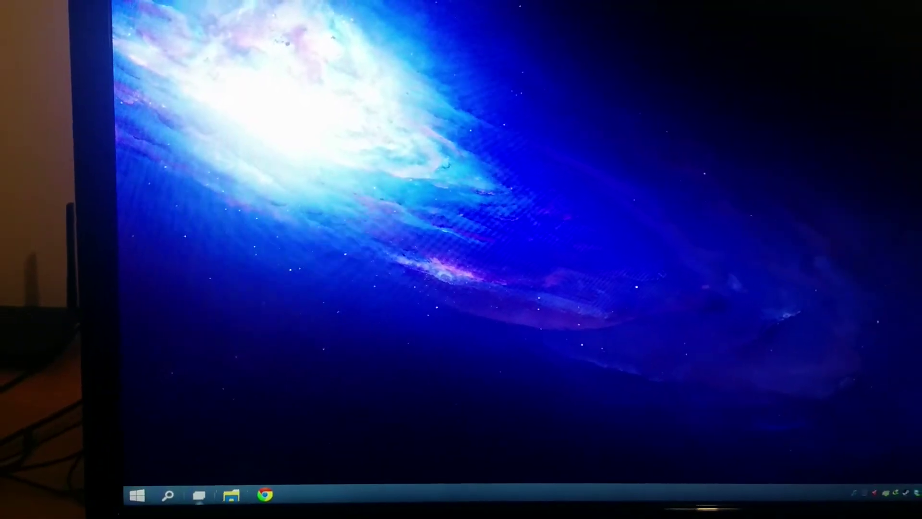
pyautogui.click(148, 498)
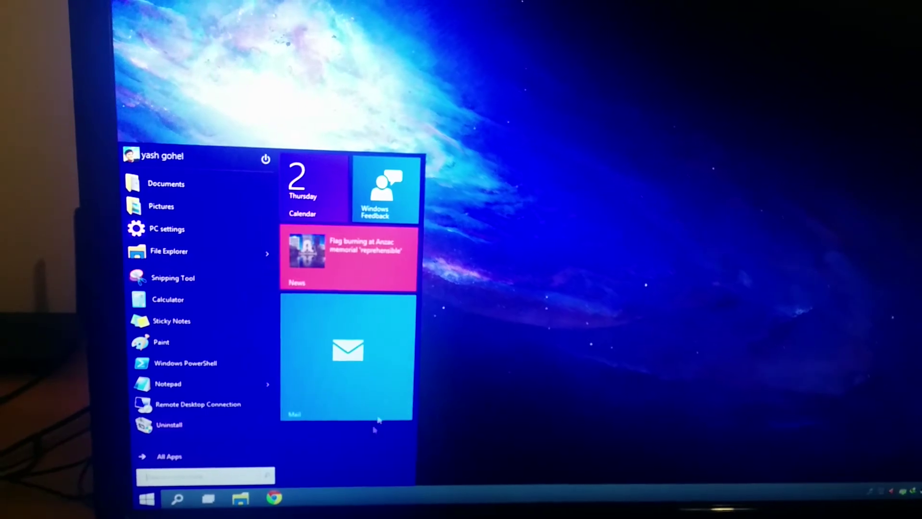
pyautogui.click(498, 313)
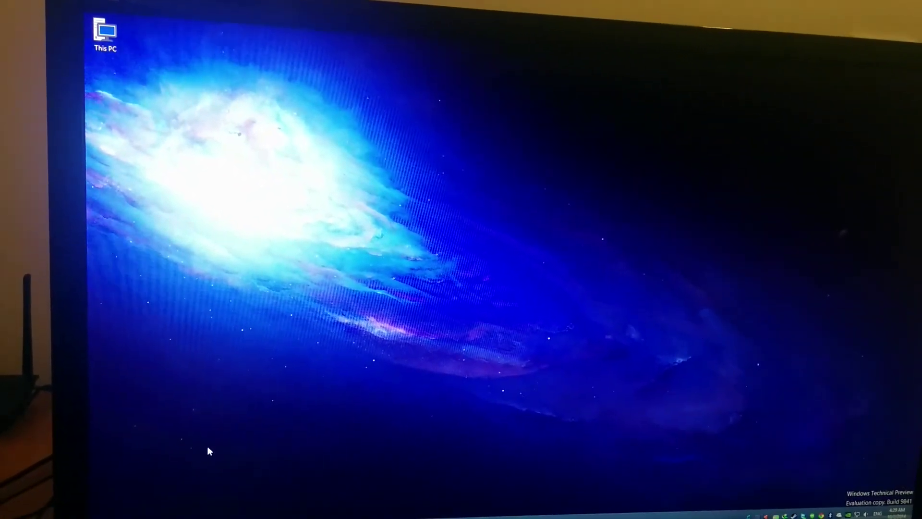
# Launch Skype from Start and allow its webcam and microphone access
pyautogui.click(104, 513)
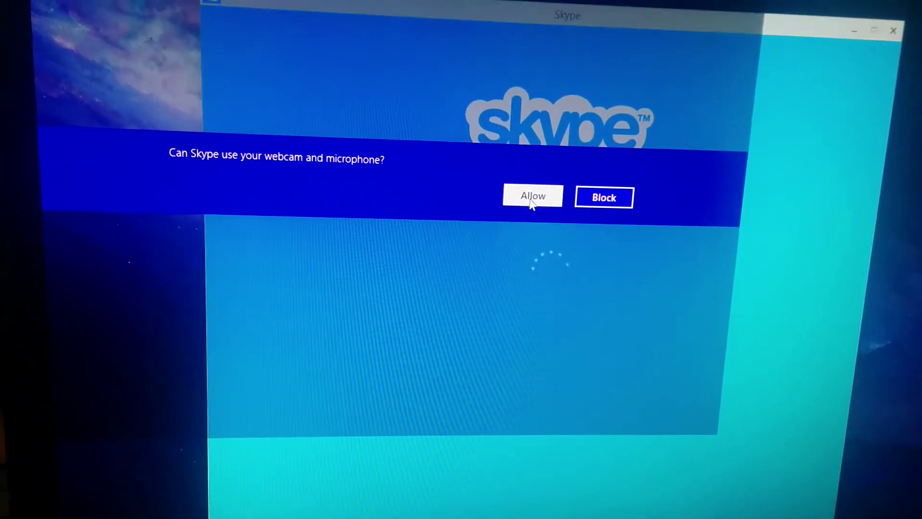
pyautogui.click(523, 190)
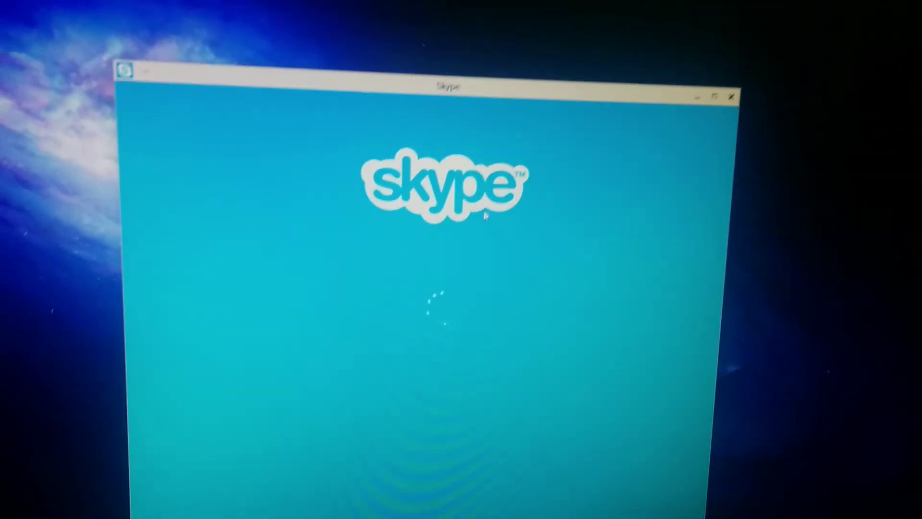